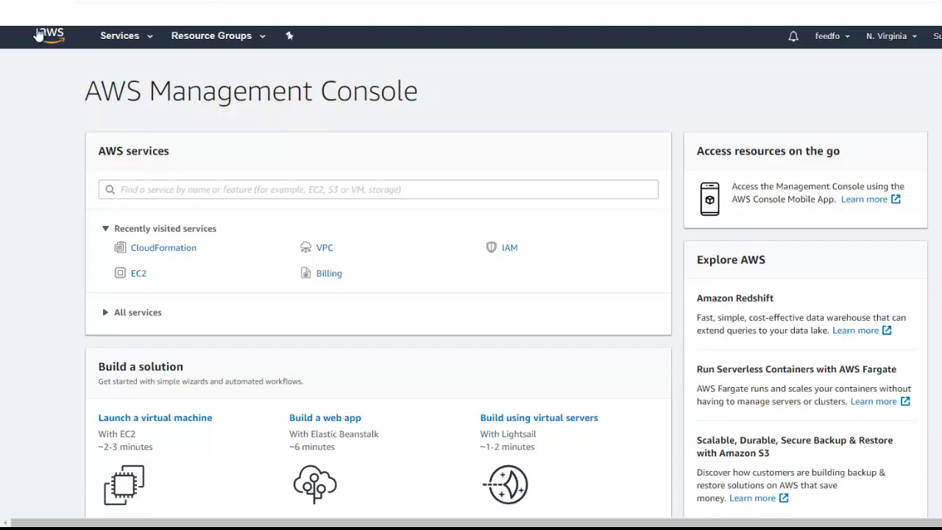
Step: Open the EC2 service dashboard in the AWS Management Console
click(143, 40)
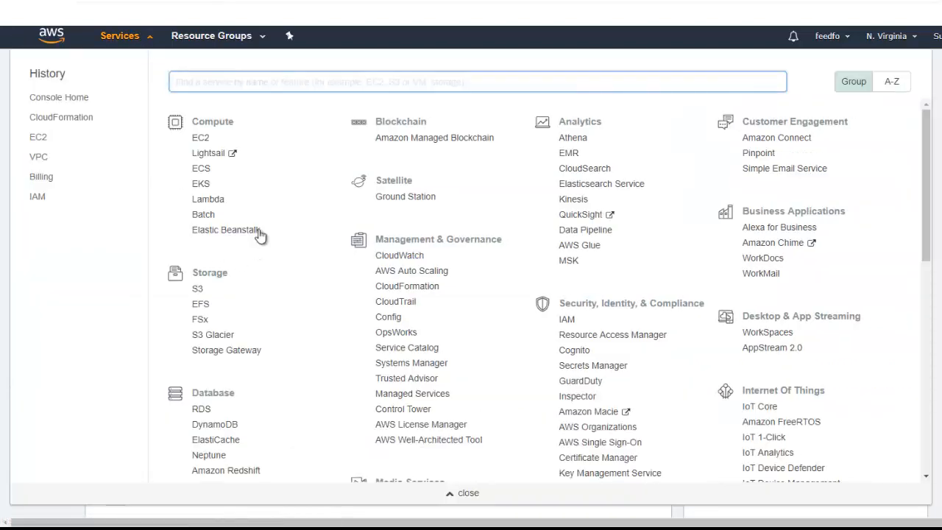
click(200, 138)
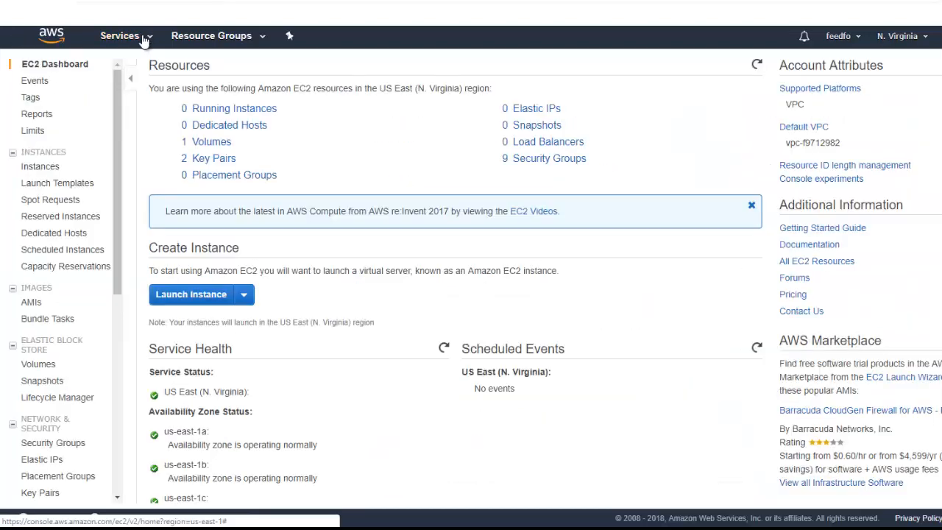
click(144, 39)
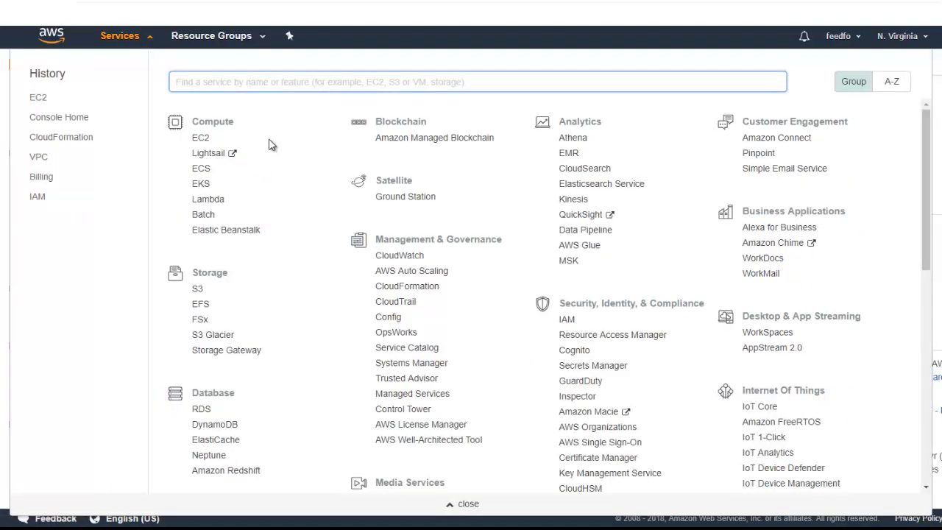
click(206, 142)
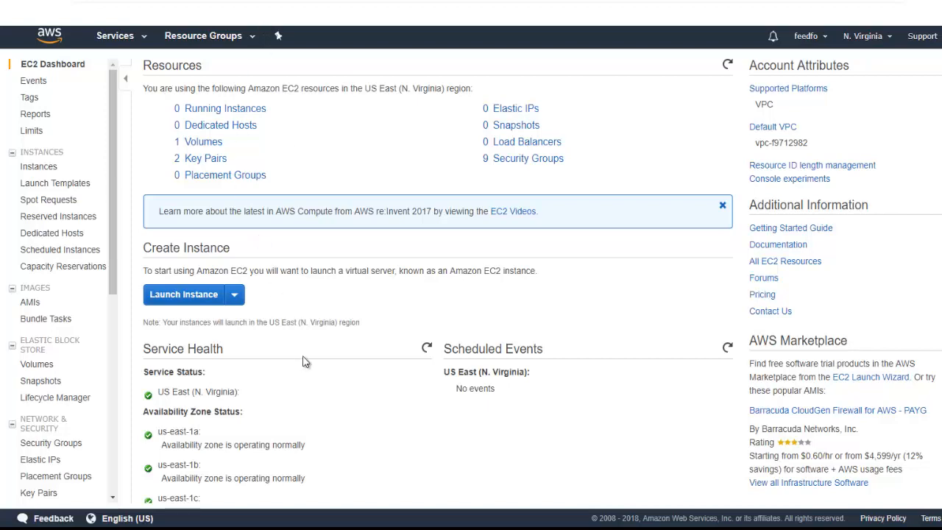
Step: Begin launching an EC2 instance and select the Microsoft Windows Server 2012 R2 Base image
click(196, 298)
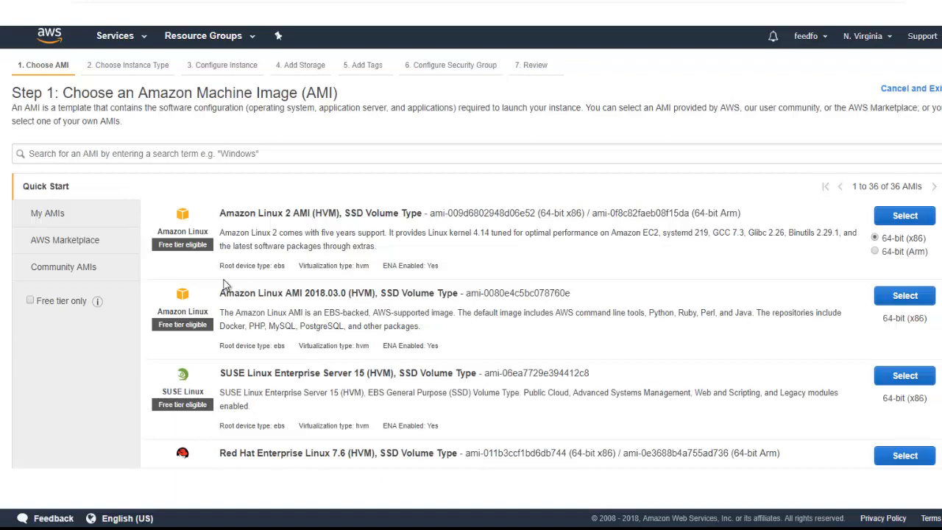
scroll(313, 236, down, 3)
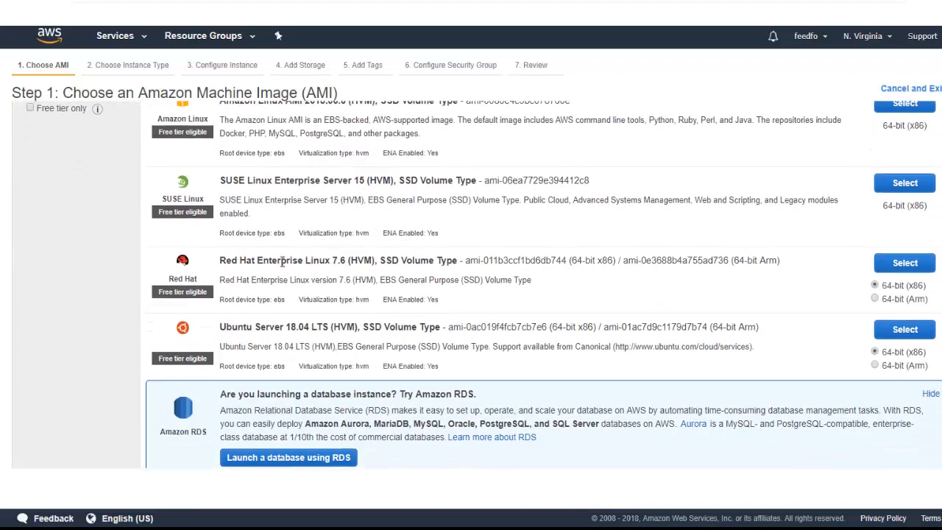
scroll(302, 235, down, 3)
scroll(444, 143, down, 4)
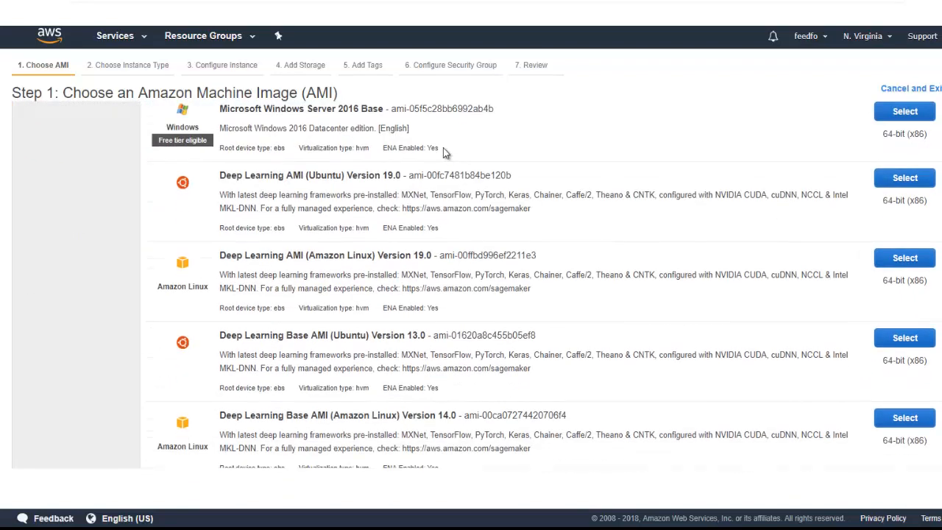
scroll(383, 213, down, 1)
scroll(324, 236, down, 4)
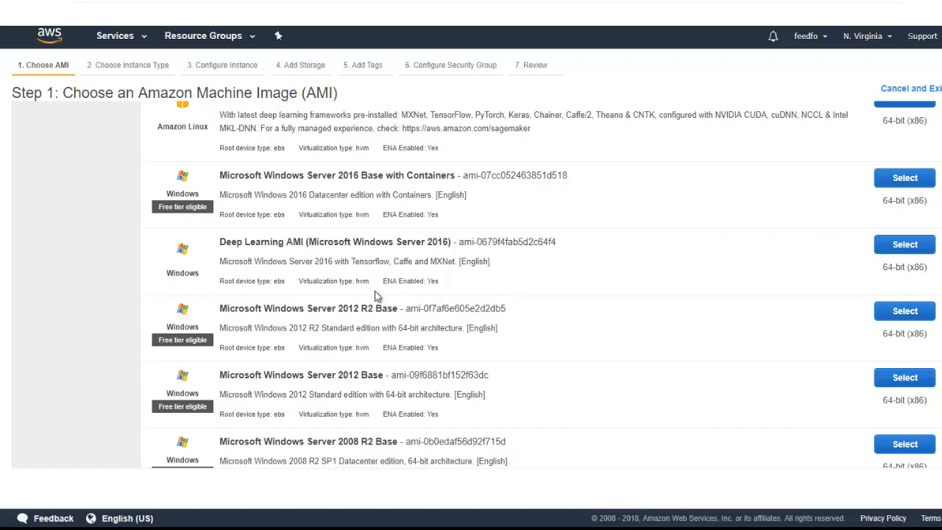
click(905, 311)
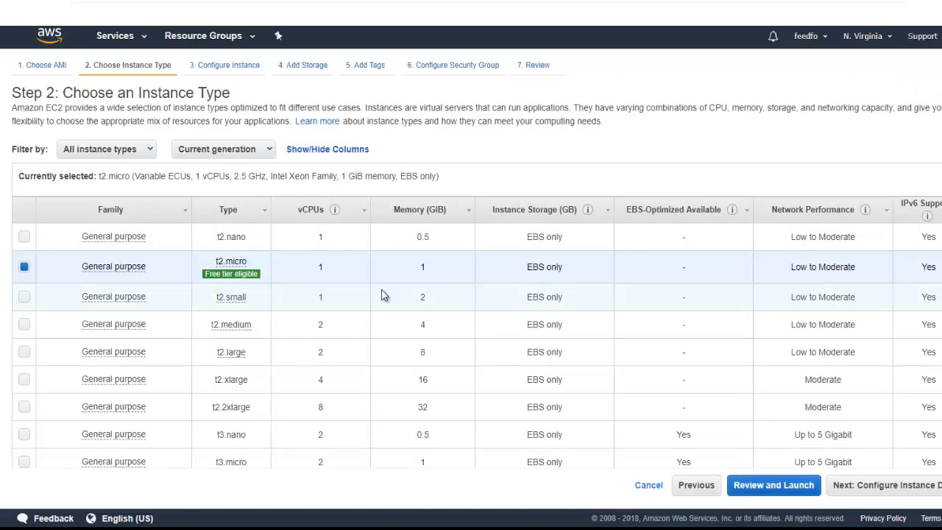
Step: Keep the t2.micro type, default instance details and new security group with its RDP rule, and proceed to the launch review
click(872, 489)
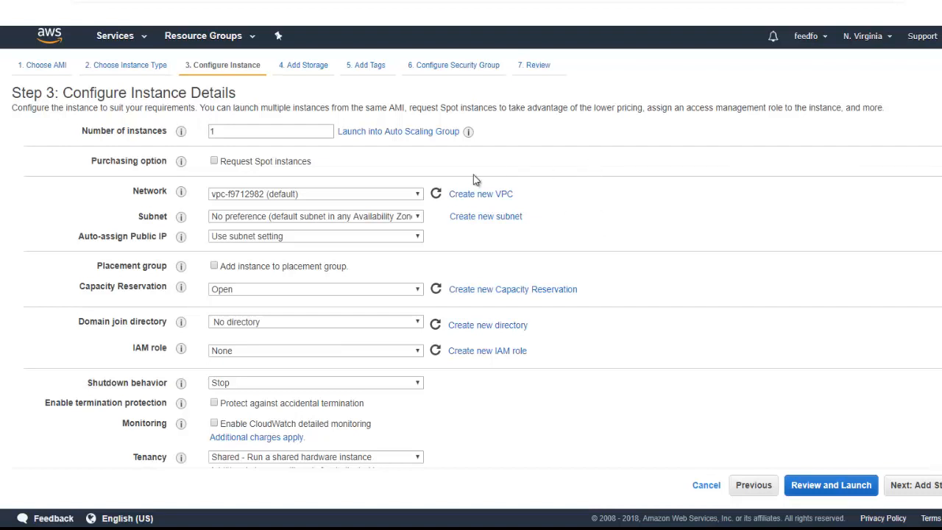
scroll(697, 188, down, 3)
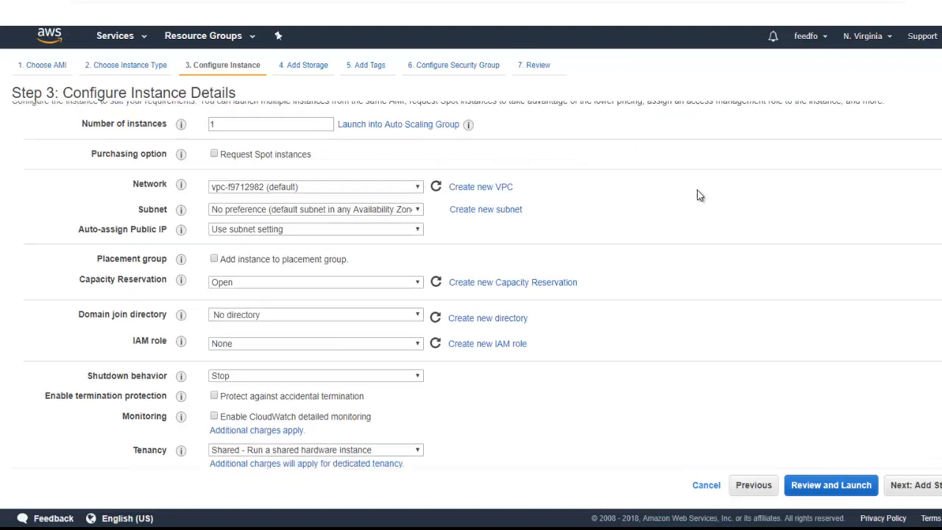
click(932, 486)
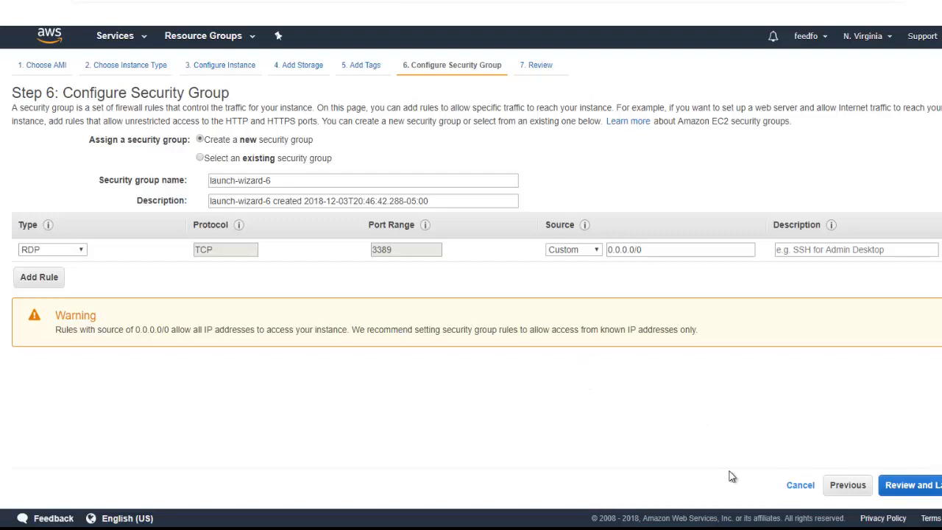
click(911, 485)
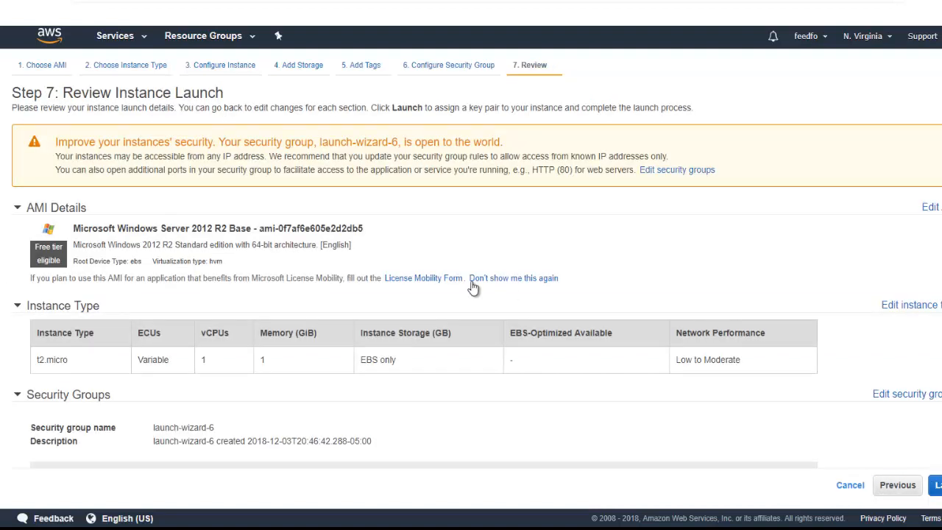
Step: Review the launch settings and launch the instance with the existing goodstuff key pair, acknowledging access to its private key file
scroll(520, 288, down, 3)
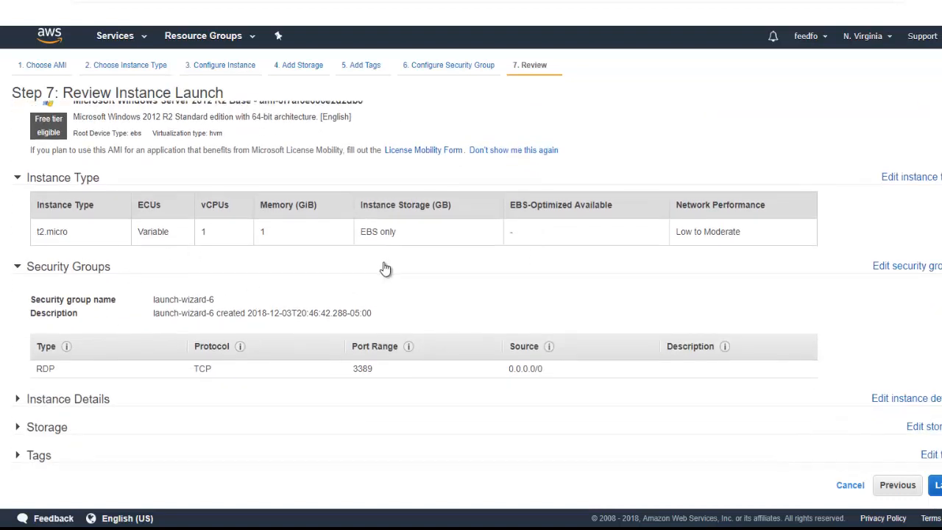
scroll(386, 268, down, 1)
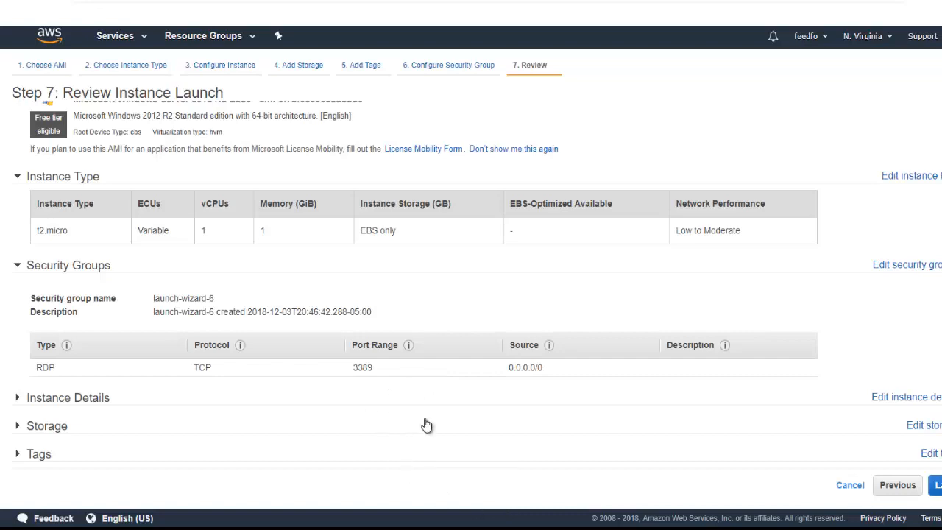
click(935, 485)
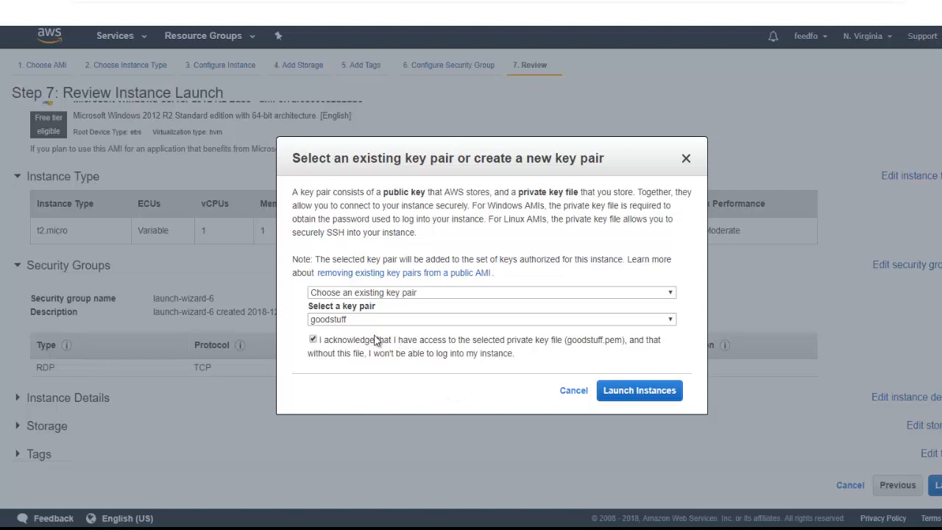
click(652, 393)
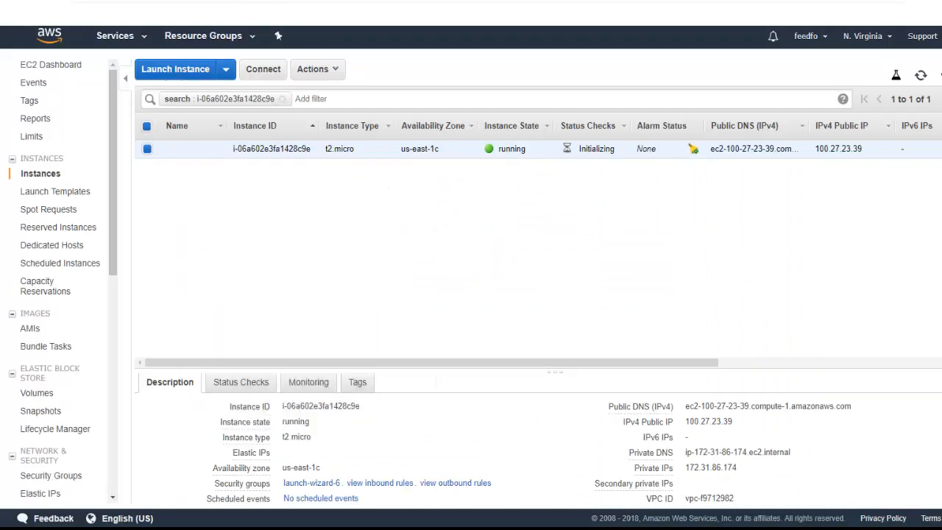
Step: Download the new instance's Remote Desktop file and retrieve its administrator password
click(263, 74)
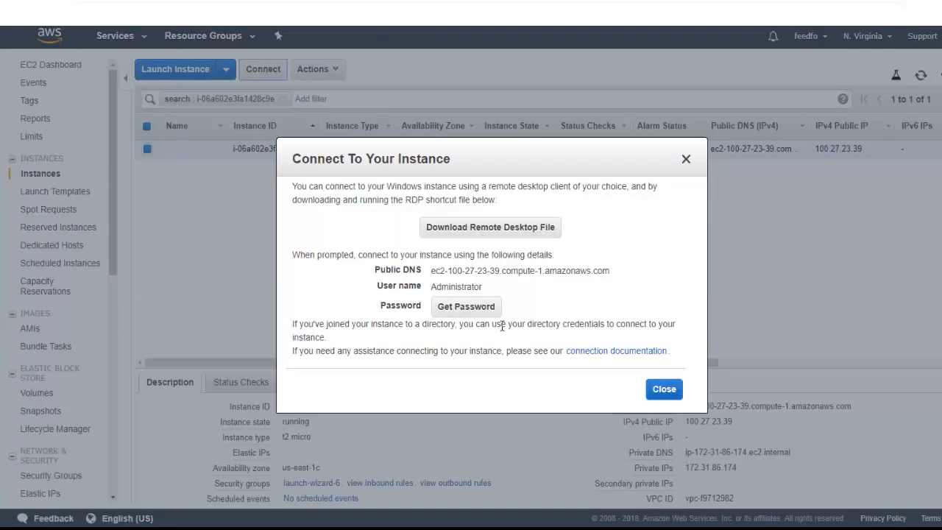
click(490, 227)
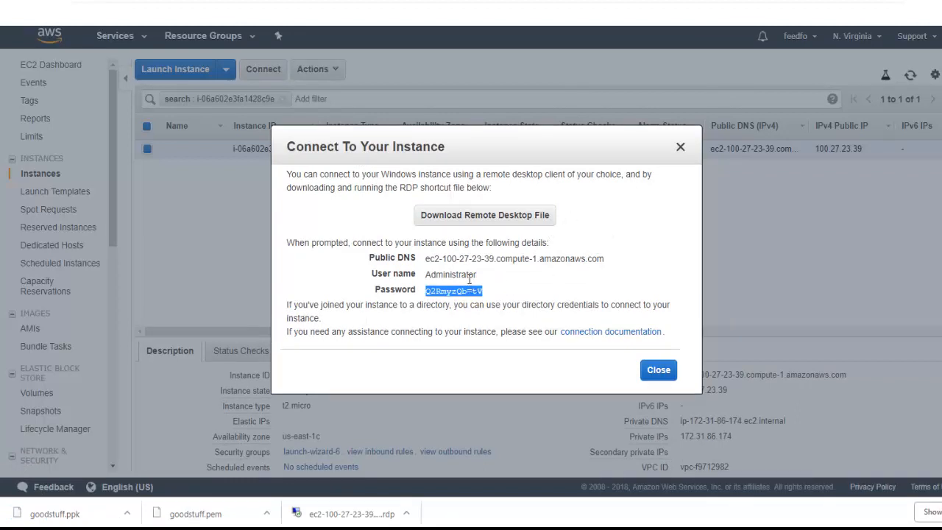
mouse_move(466, 298)
click(670, 374)
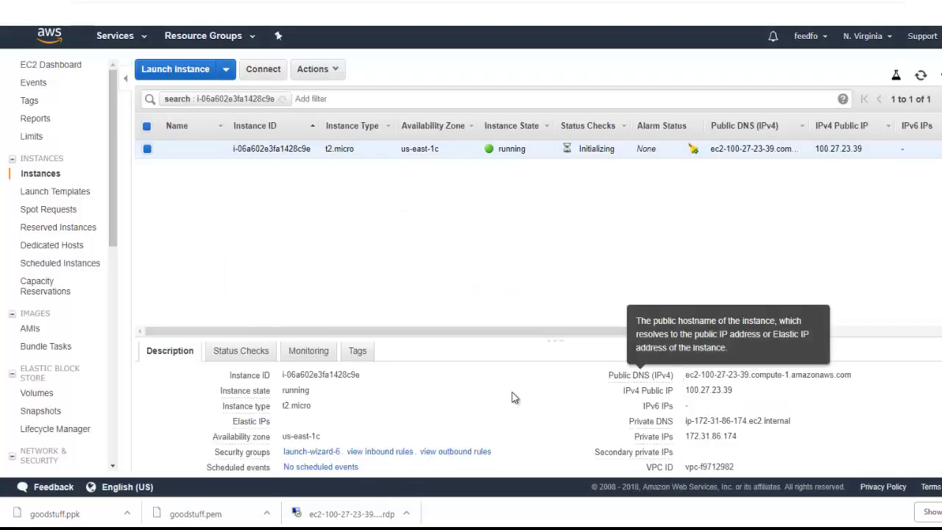
Step: Connect to the Windows Server instance with the downloaded RDP file, accepting the unknown publisher and the untrusted certificate
click(341, 519)
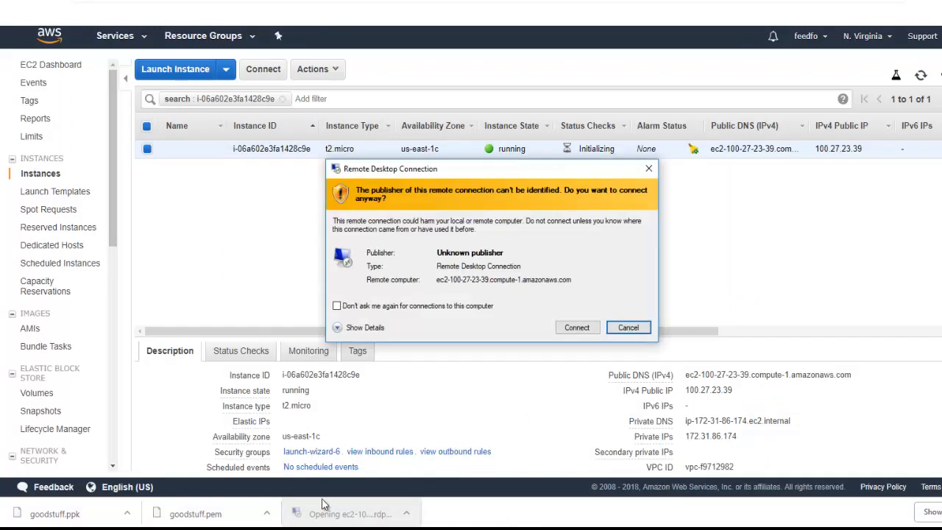
click(577, 328)
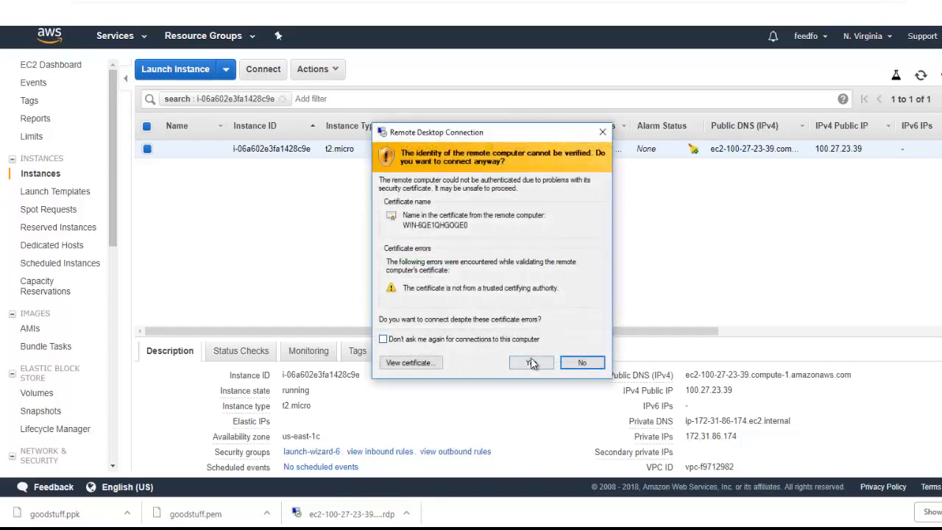
click(531, 363)
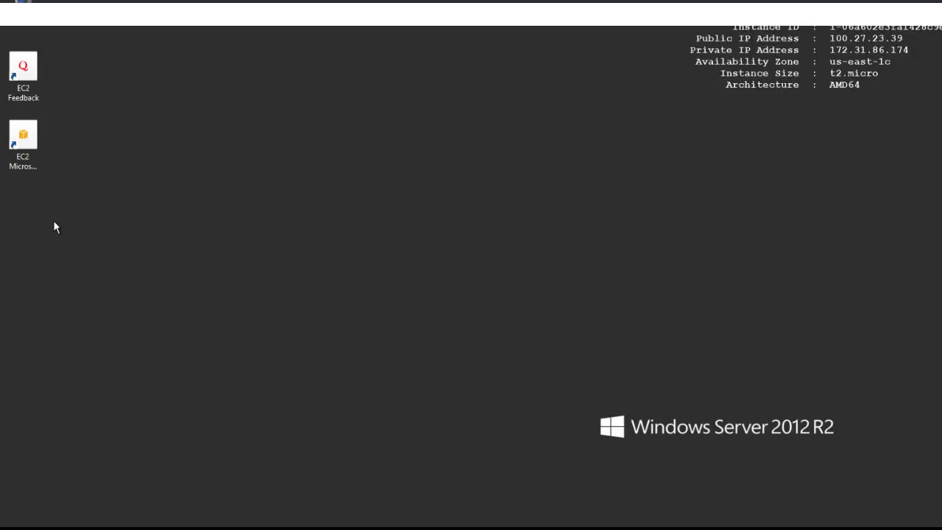
key(super)
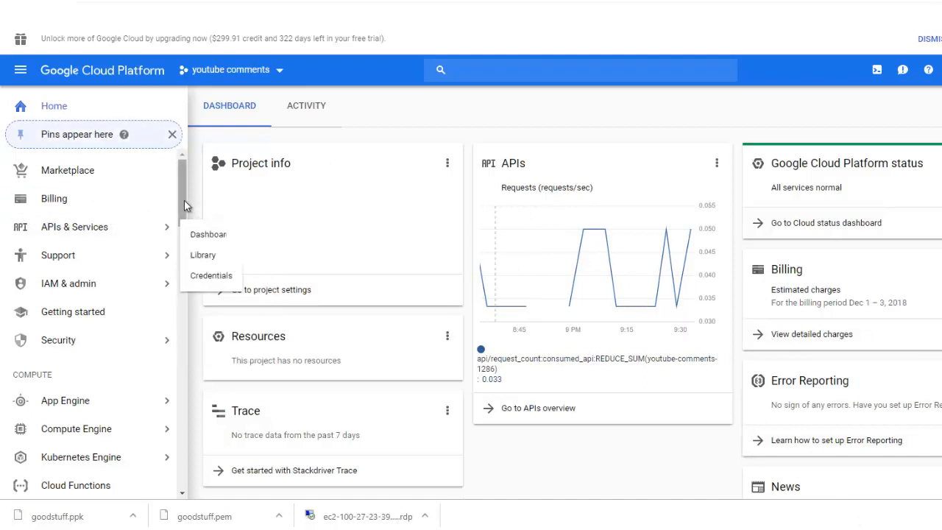
Step: Switch to Google Cloud Platform and start creating a VM instance in Compute Engine
drag(183, 205, 183, 231)
mouse_move(114, 265)
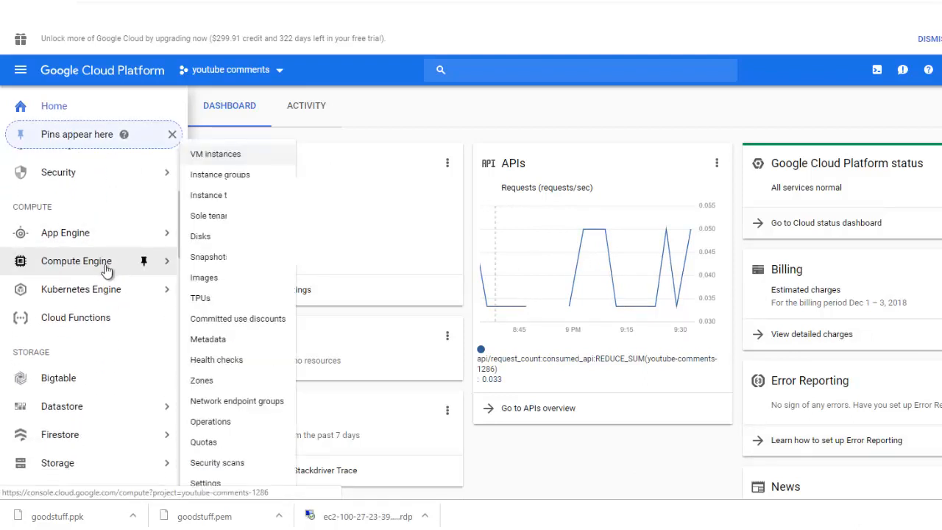
click(220, 154)
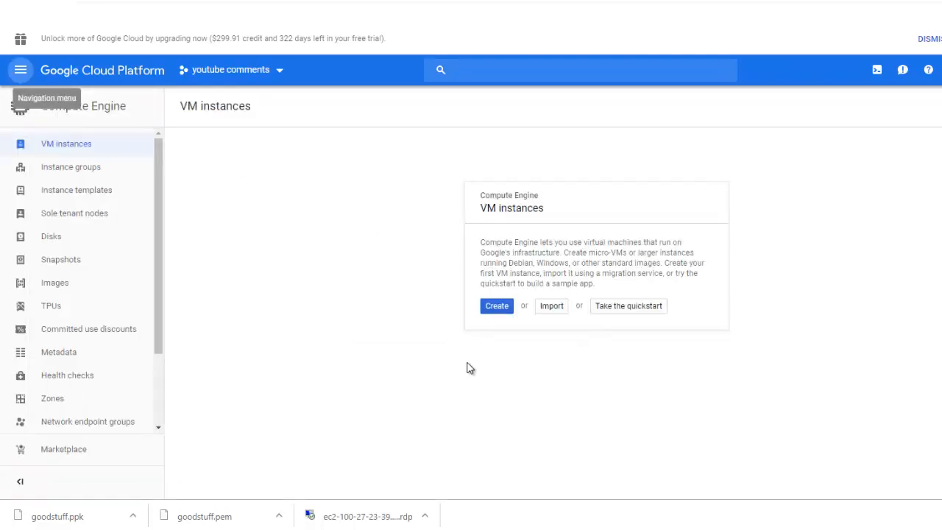
click(498, 308)
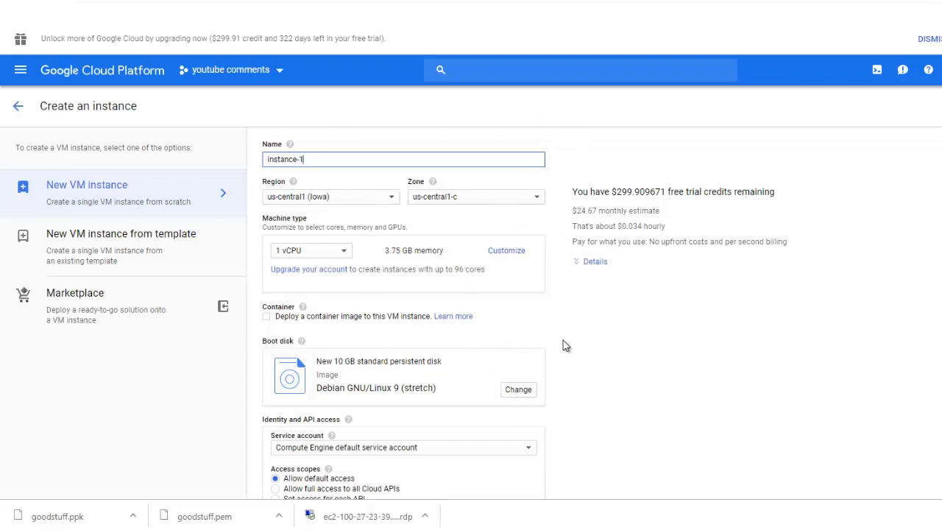
Step: Change the boot disk to Windows Server 2012 R2 Datacenter with a 50 GB standard persistent disk, and create the instance
scroll(564, 343, down, 1)
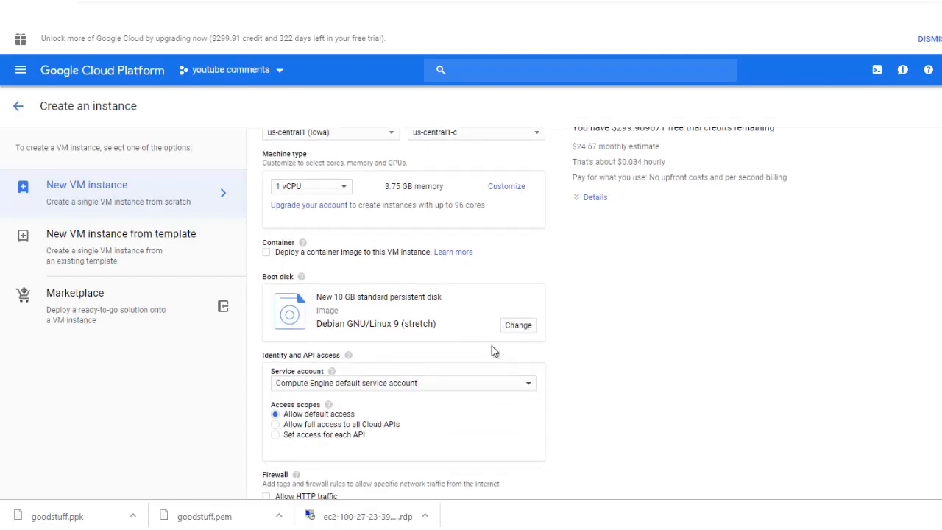
click(526, 333)
scroll(419, 296, down, 10)
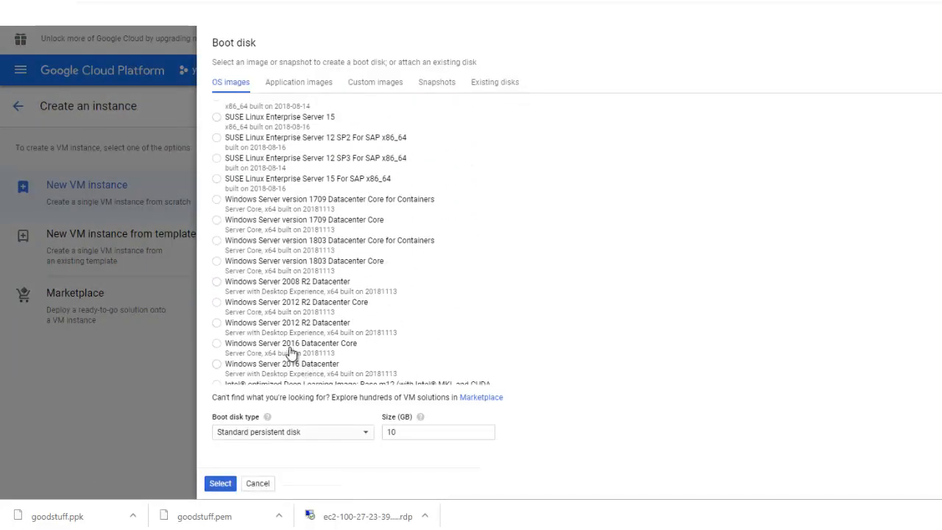
scroll(305, 303, down, 1)
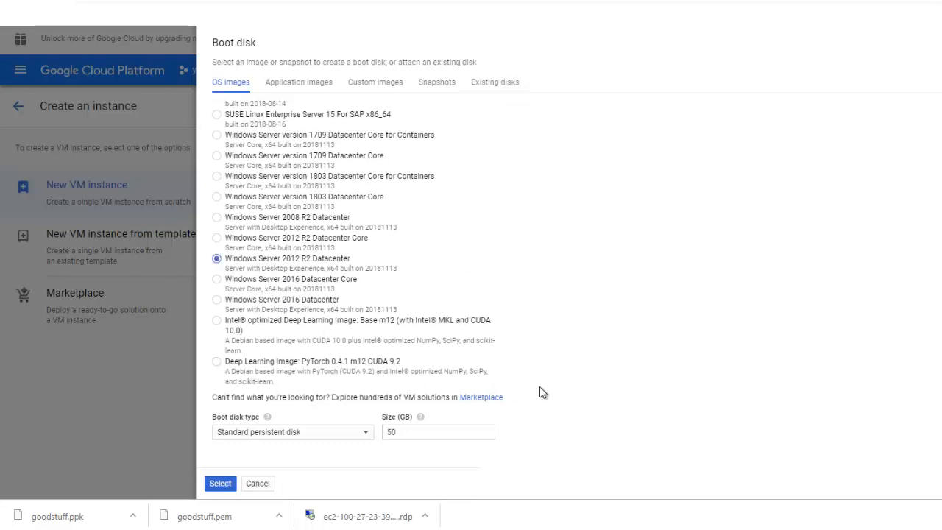
click(220, 484)
scroll(454, 353, down, 3)
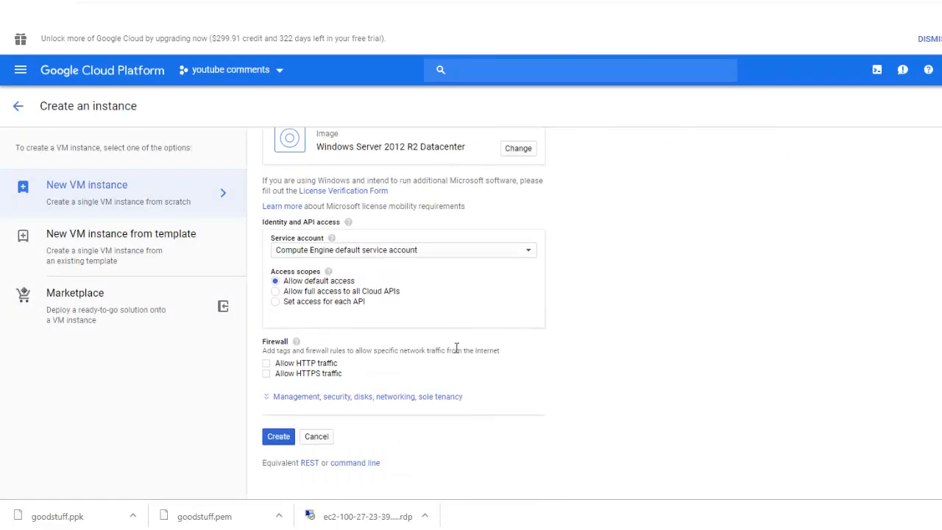
click(278, 436)
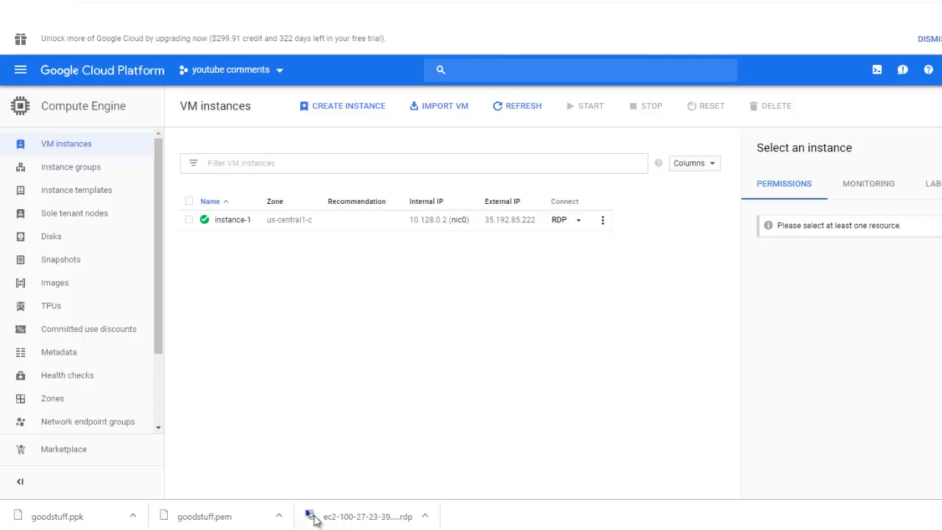
Step: Install the Chrome RDP for Google Cloud Platform extension offered when connecting to instance-1
click(559, 221)
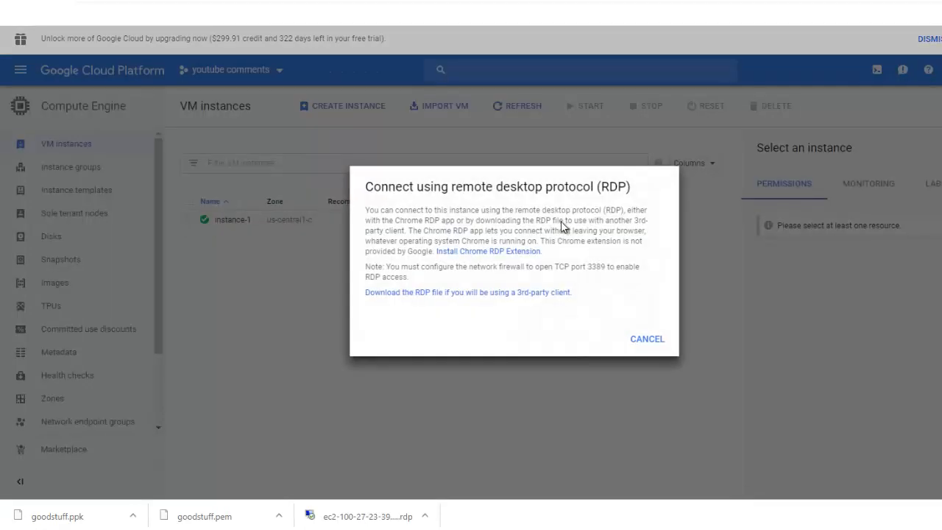
click(485, 251)
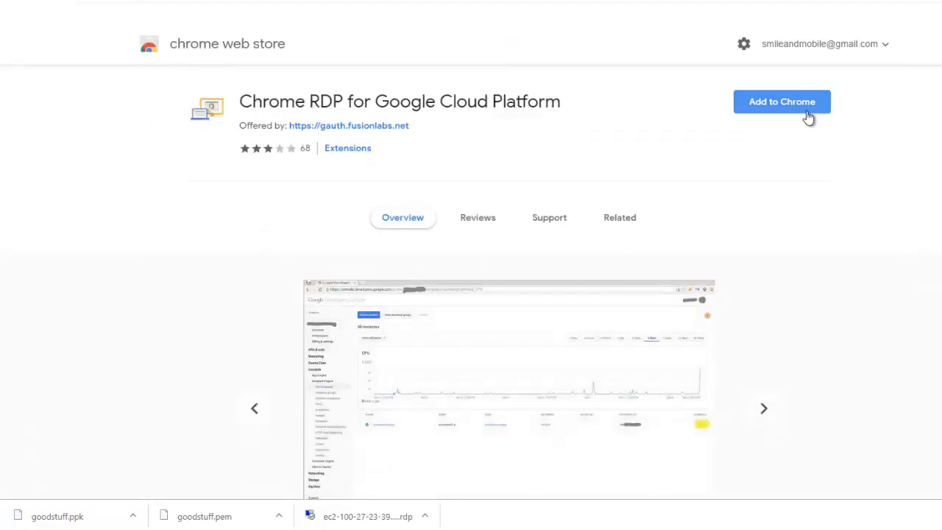
click(805, 110)
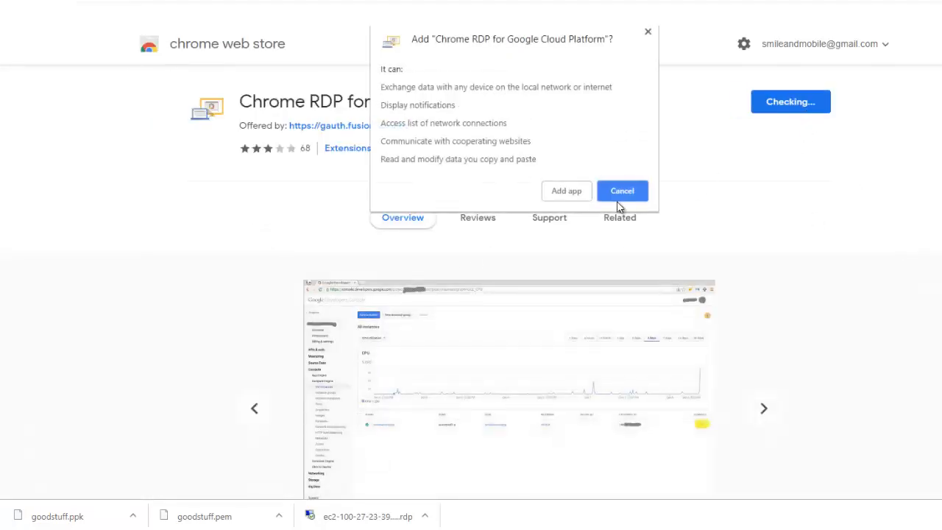
click(578, 192)
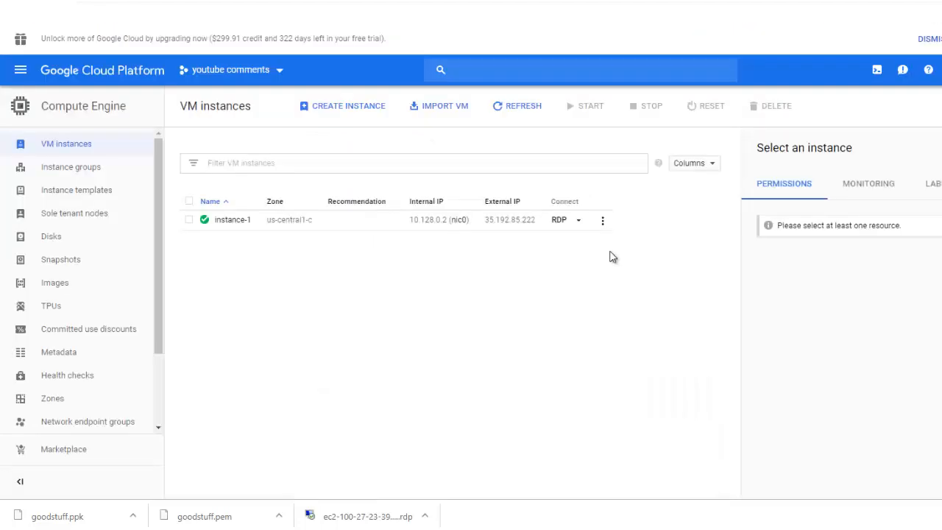
Step: Set a new Windows password for the suggested username on instance-1 and copy the generated password
click(580, 221)
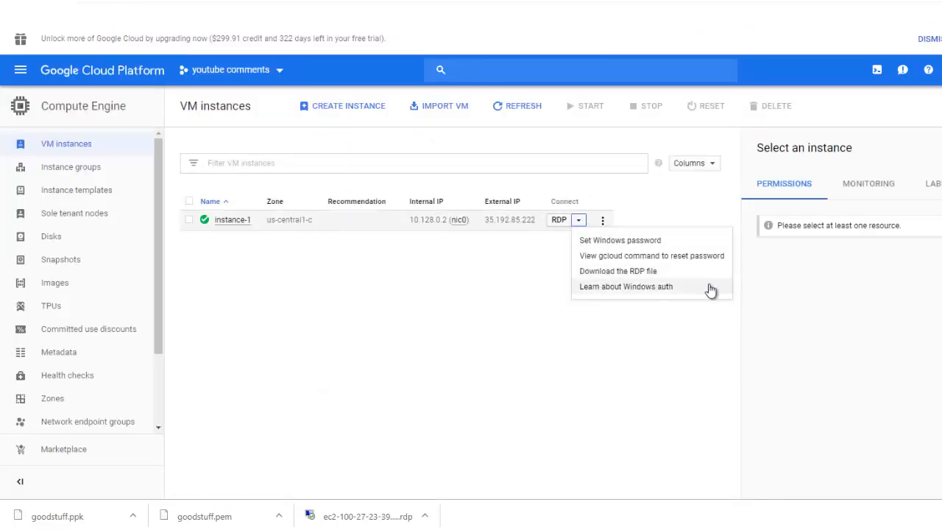
click(632, 242)
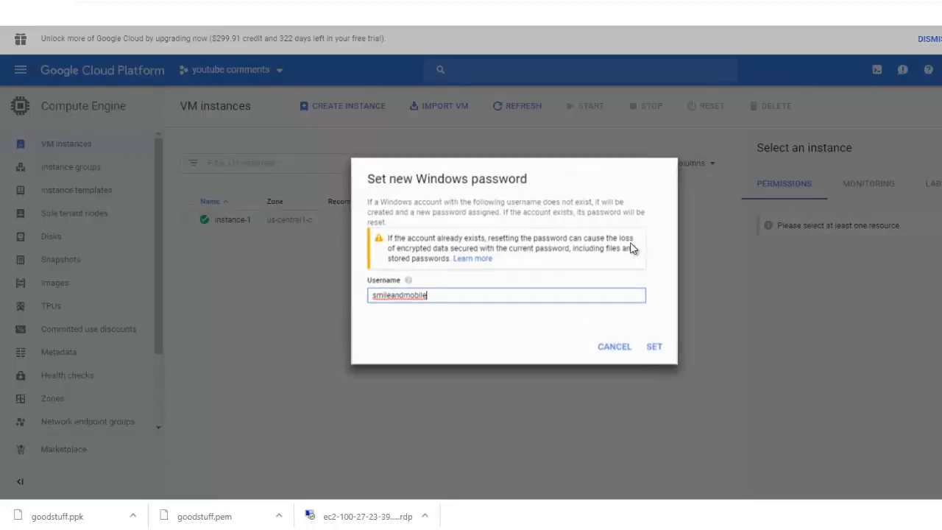
click(660, 349)
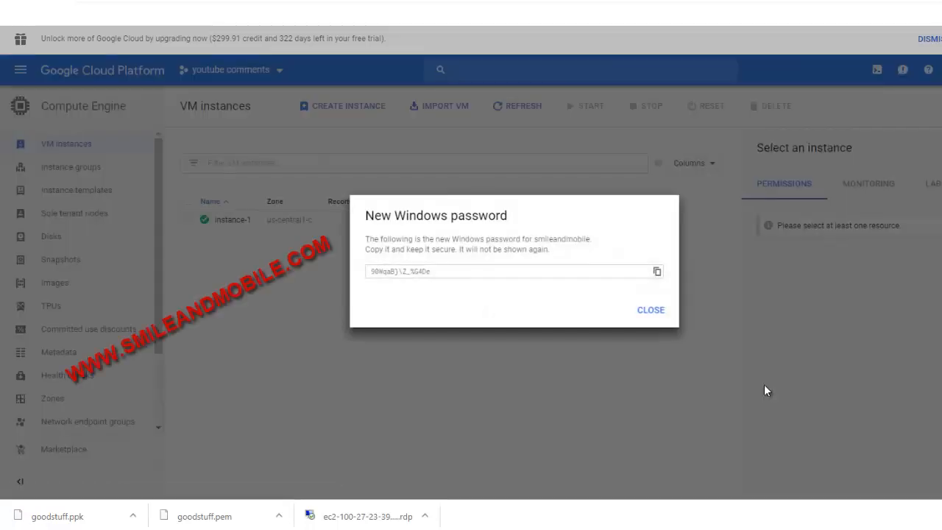
click(657, 272)
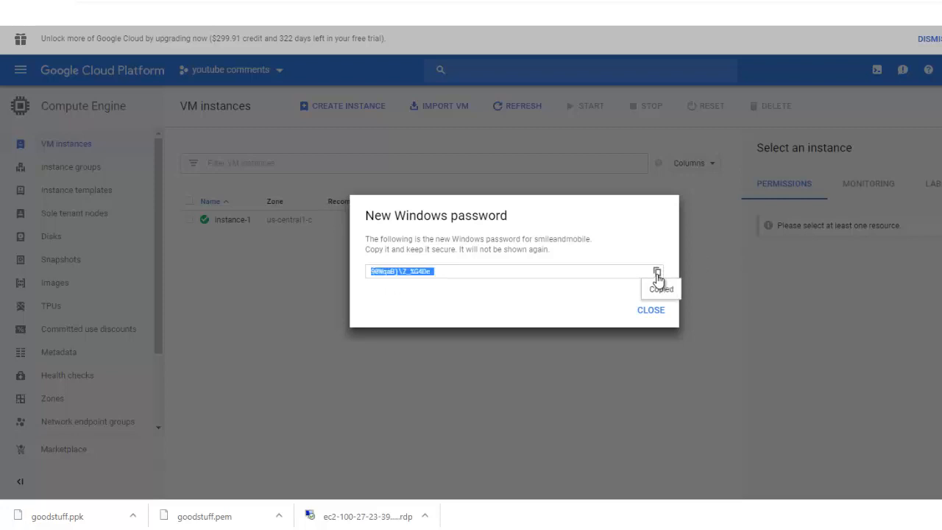
click(652, 310)
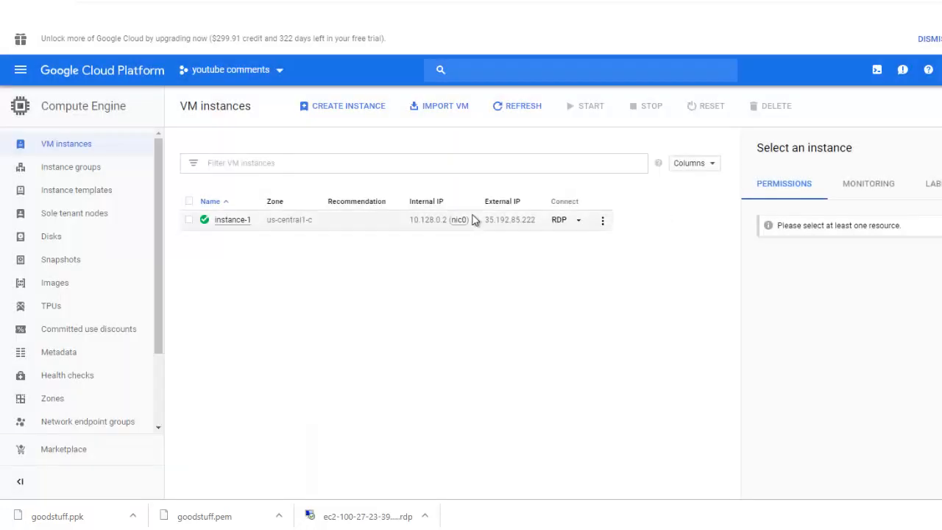
Step: Connect to instance-1 over RDP with the copied Windows account password, continuing despite the unverified server certificate
click(559, 220)
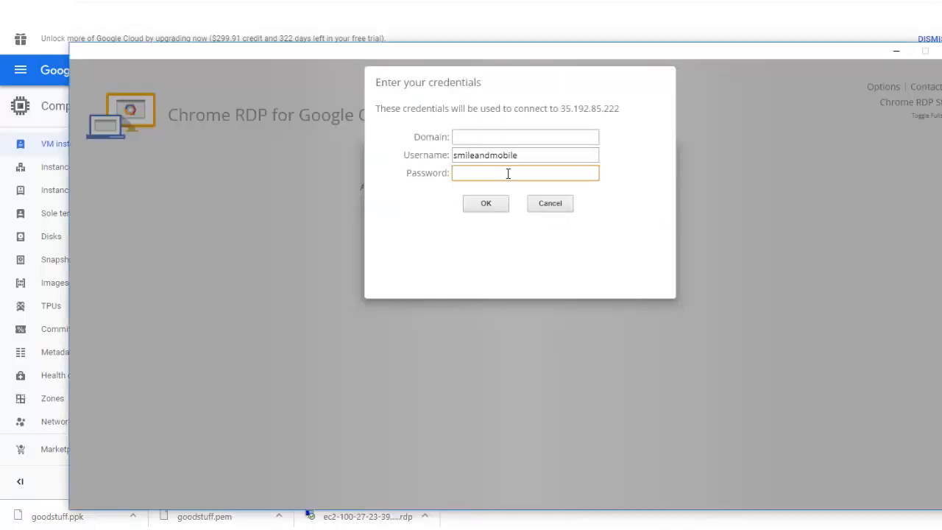
key(ctrl+v)
click(491, 207)
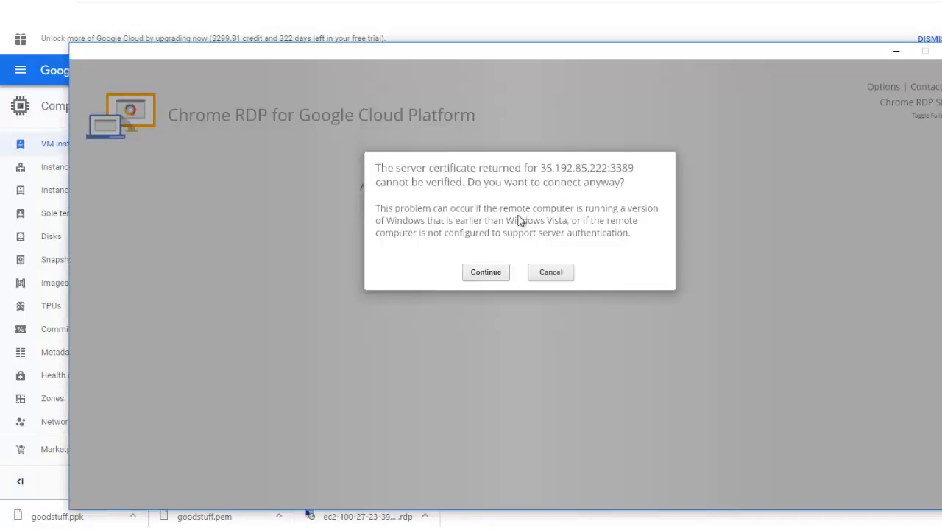
click(491, 272)
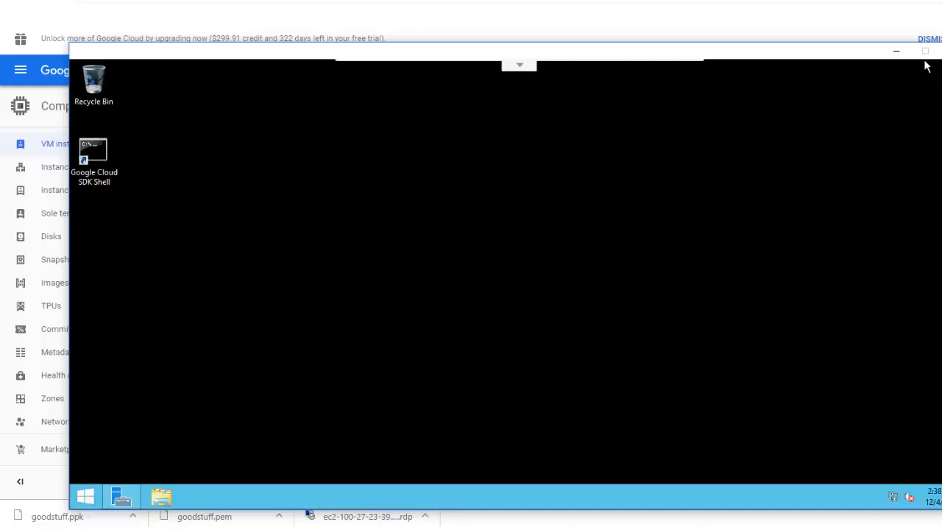